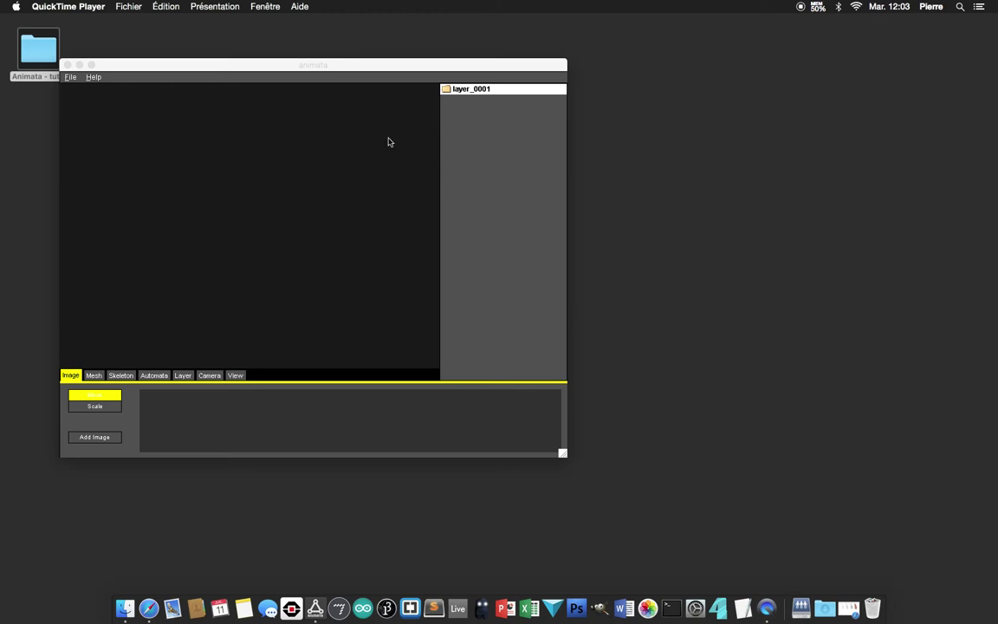
- Enlarge the window to fill the screen and look through the Mesh, Skeleton, Automata, Layer, Camera and View tools, returning to Image
left_click(91, 65)
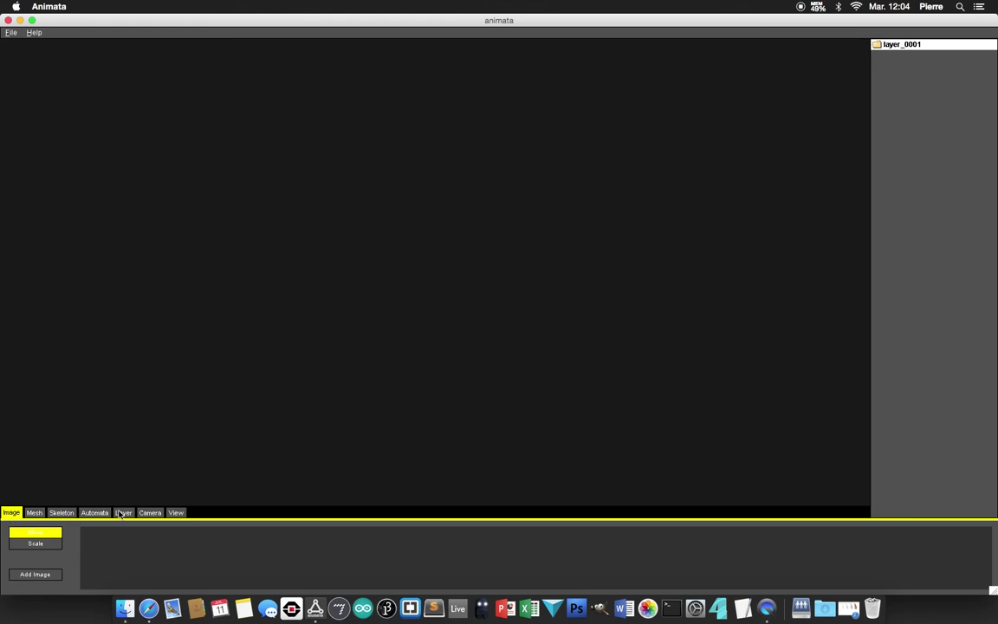
left_click(33, 513)
left_click(62, 513)
left_click(89, 513)
left_click(123, 513)
left_click(150, 513)
left_click(175, 513)
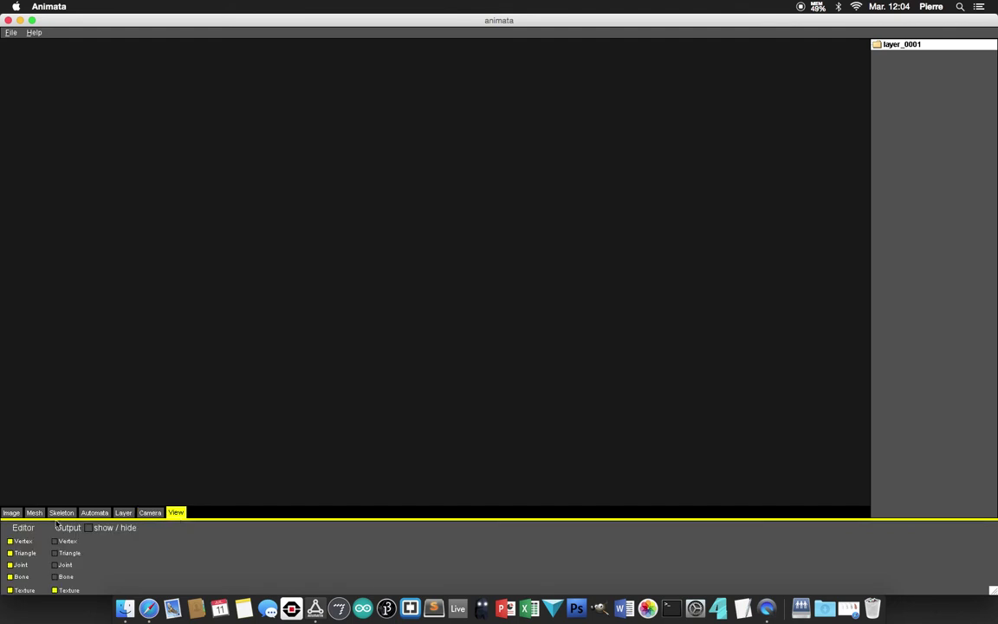
left_click(11, 513)
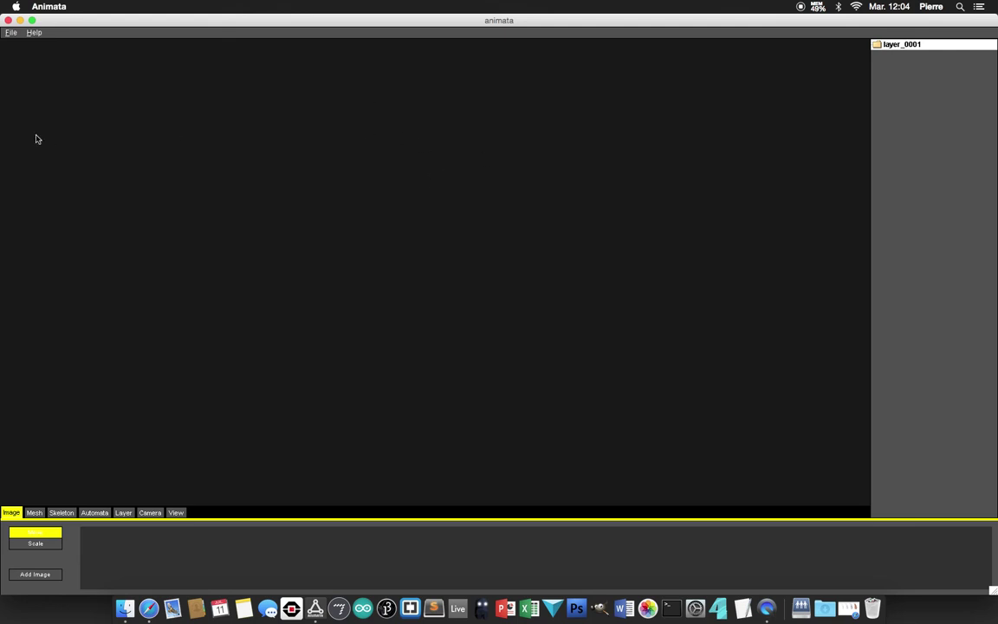
- Start saving the project as a new file, choosing the Animata - tuto folder on the Desktop as its location
left_click(11, 34)
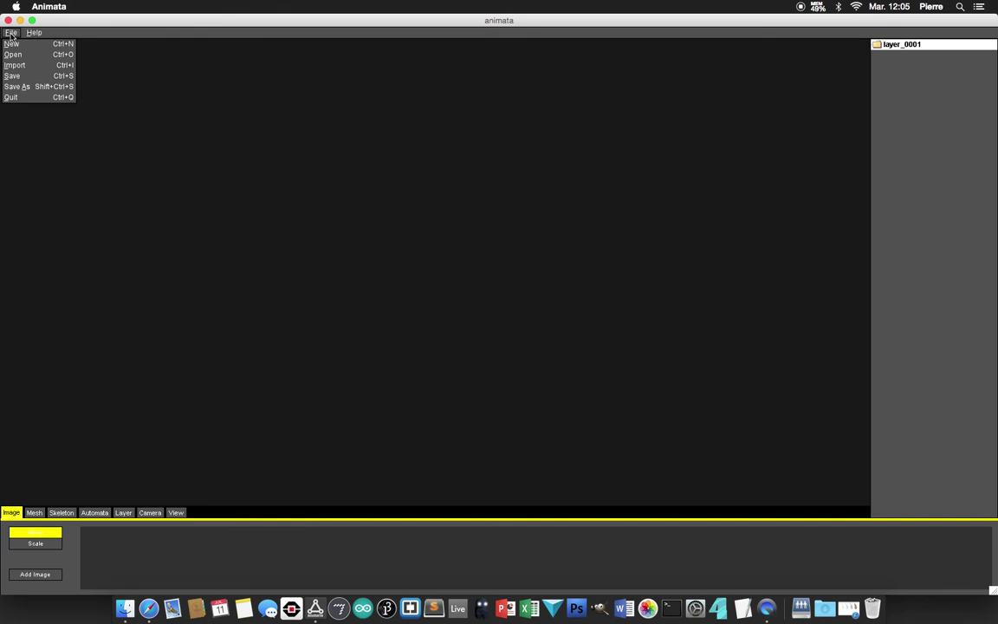
left_click(16, 88)
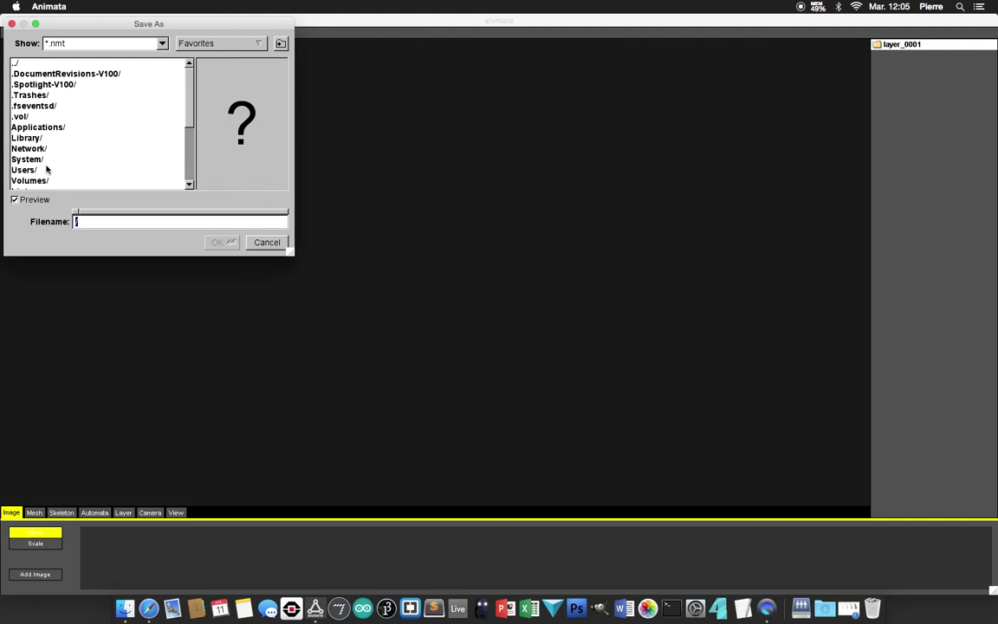
double_click(26, 167)
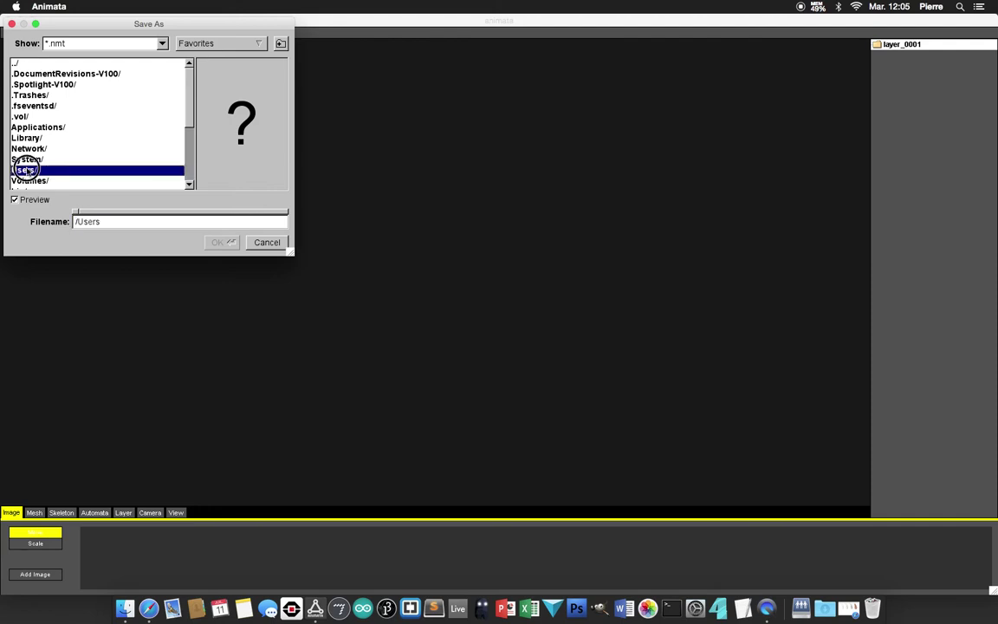
double_click(29, 117)
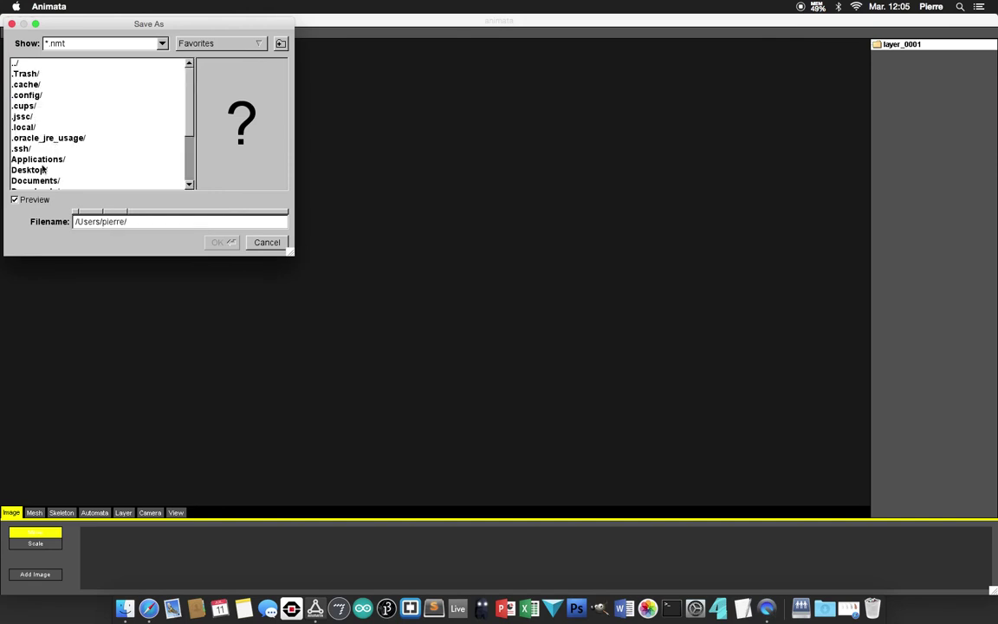
double_click(40, 171)
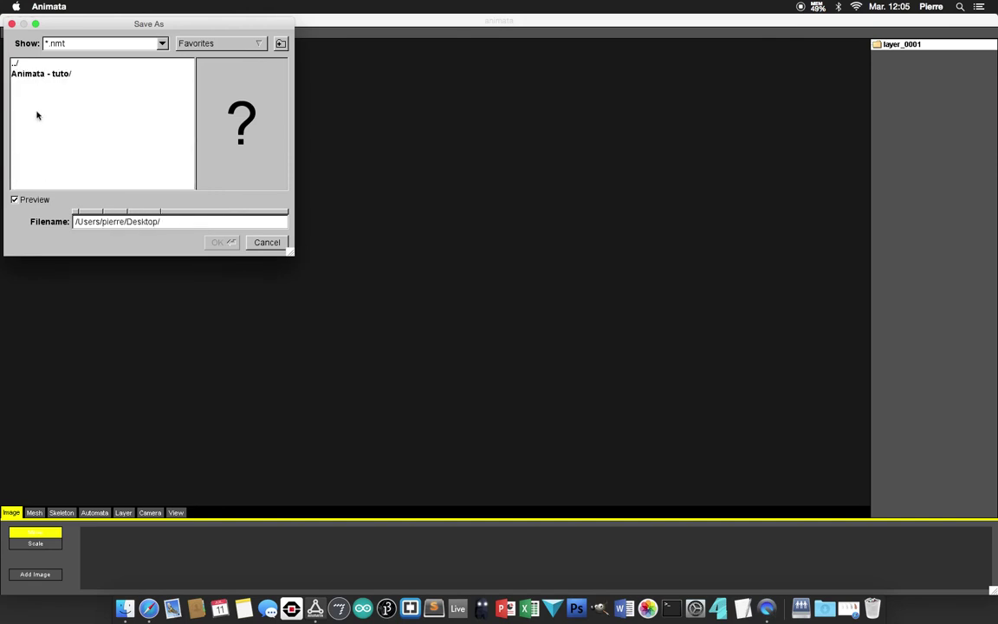
double_click(39, 75)
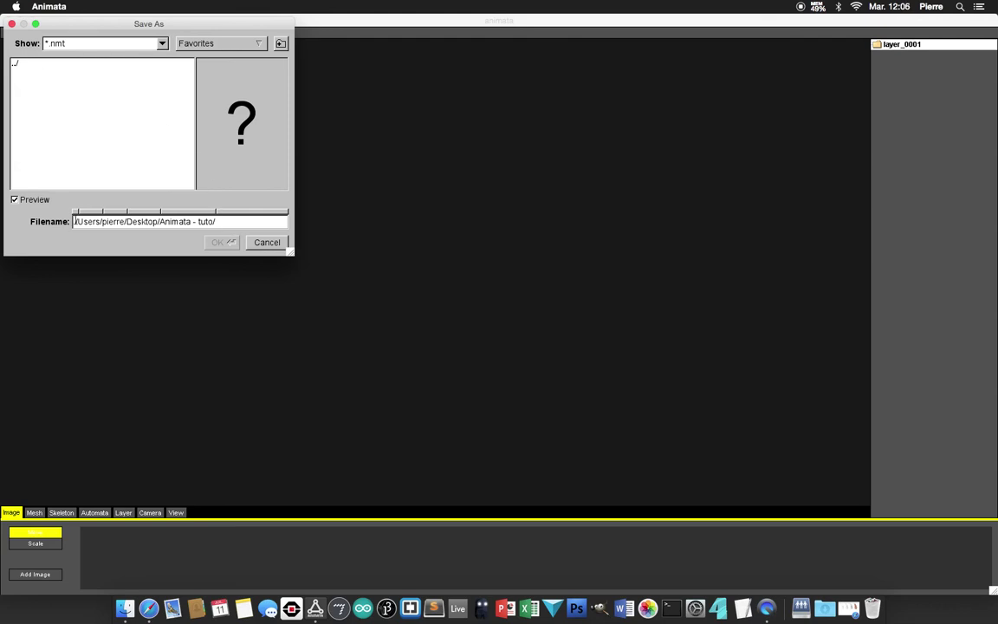
- Name the project file projet_animata.nmt and save it
left_click(223, 221)
type("projet_animata")
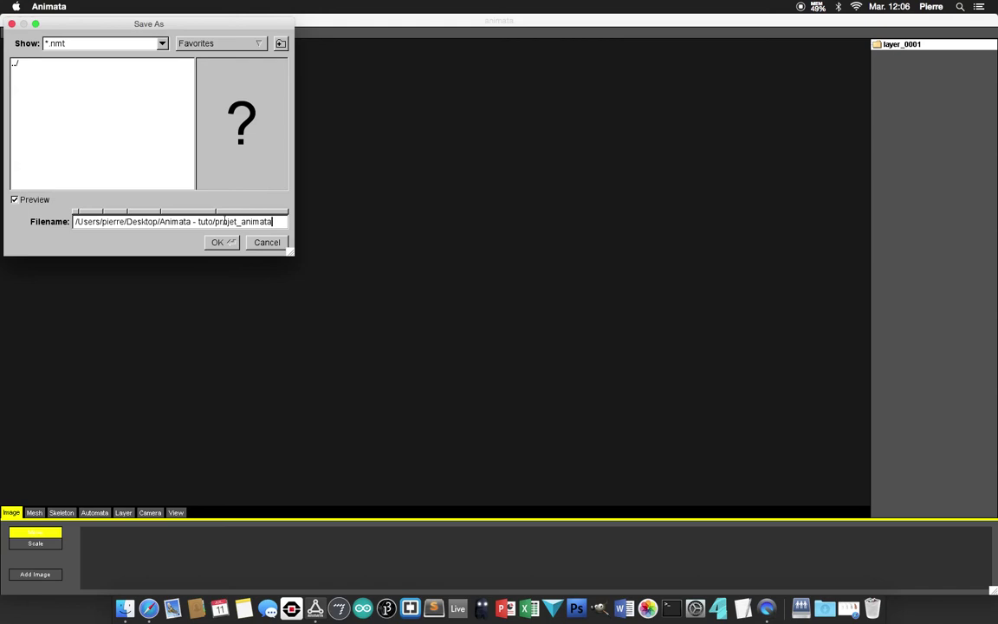
type(".nm")
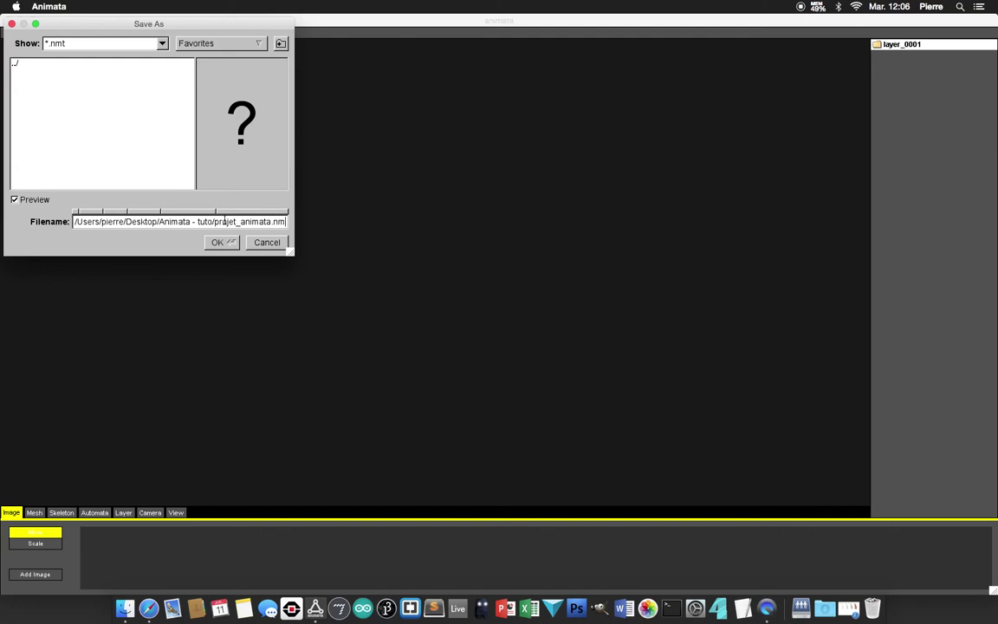
type("t")
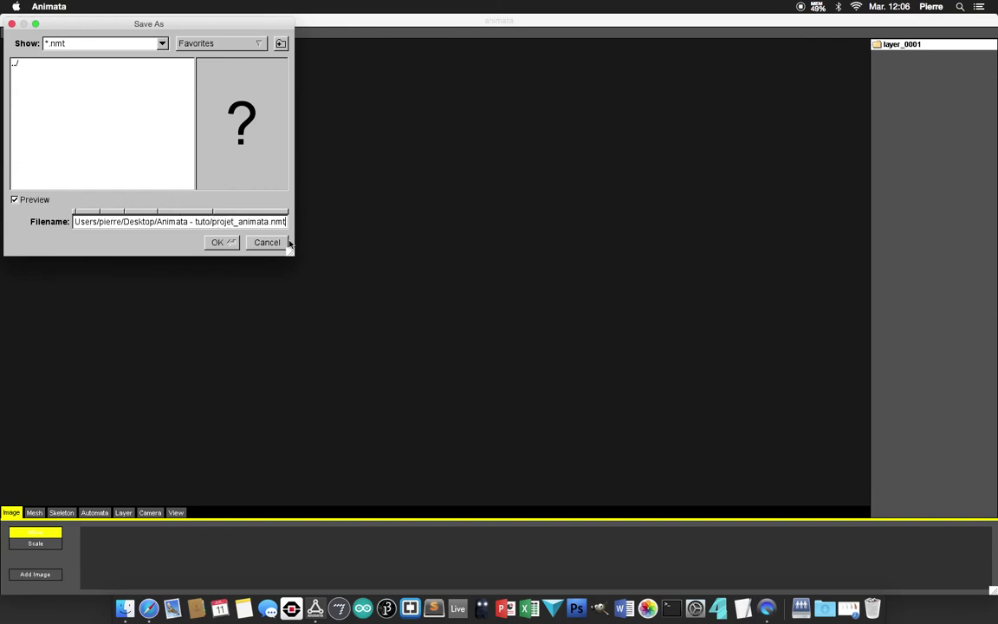
left_click(217, 243)
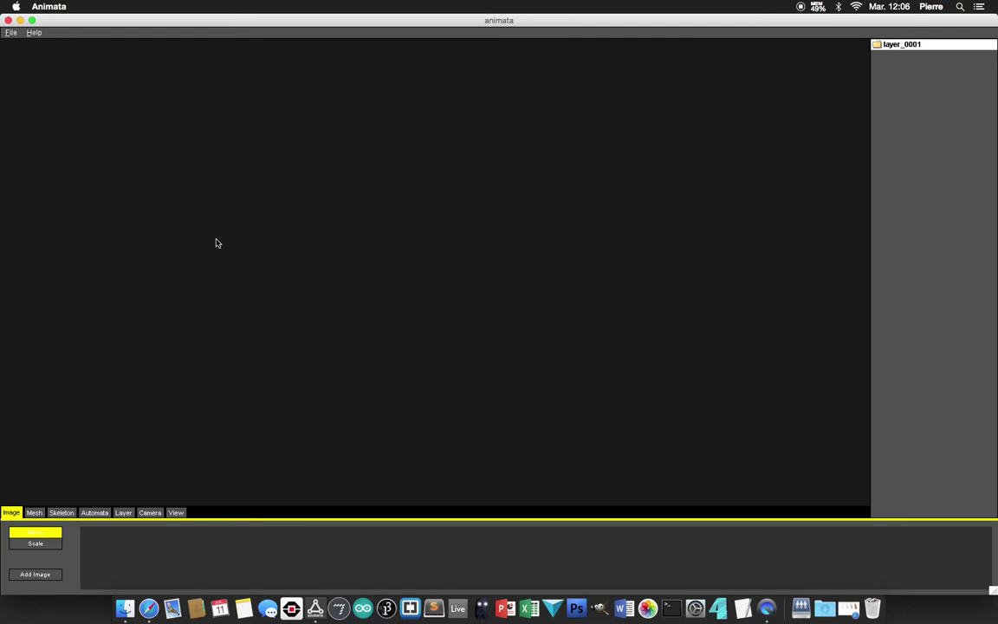
left_click(10, 33)
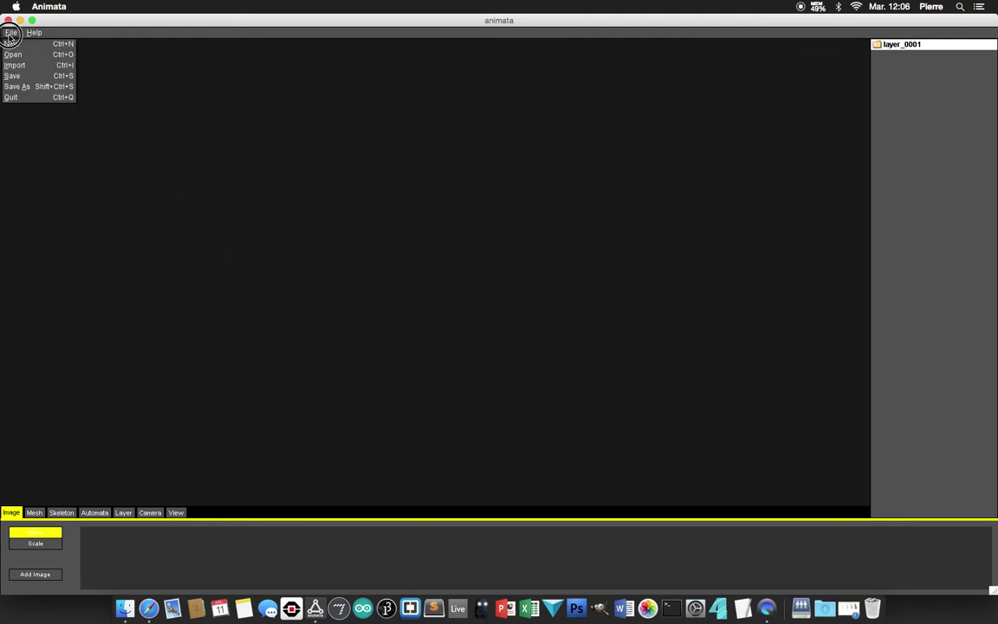
left_click(23, 82)
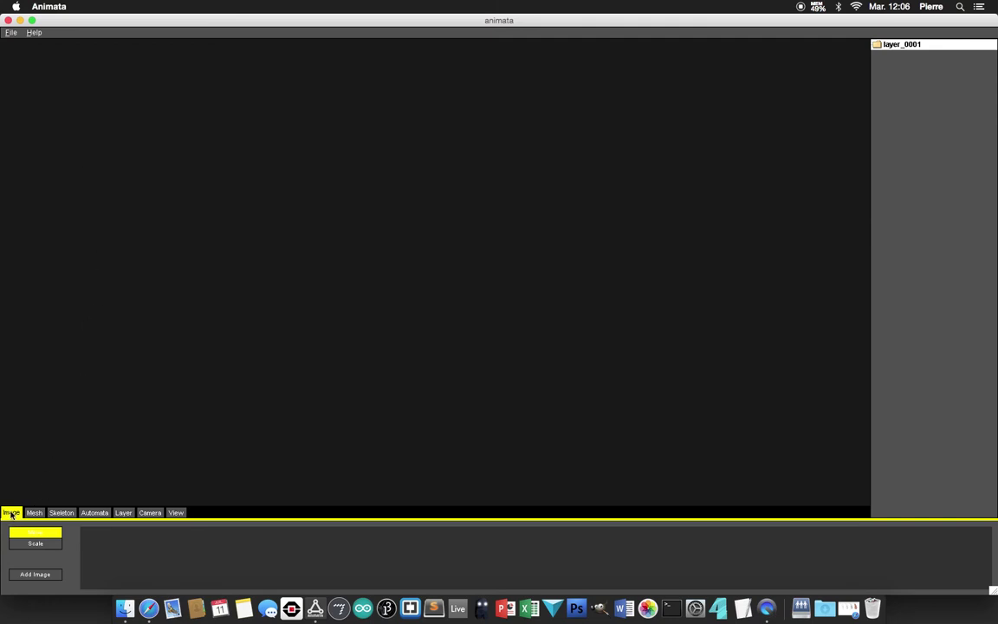
- Add the image avatar.png from the Desktop's Animata - tuto folder to the project's image library
left_click(38, 575)
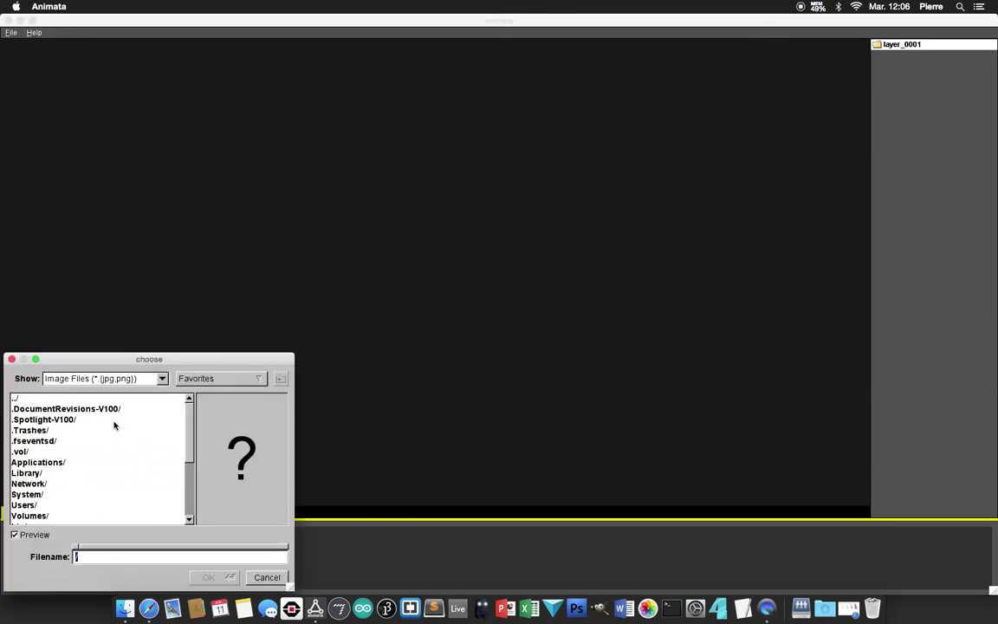
double_click(25, 504)
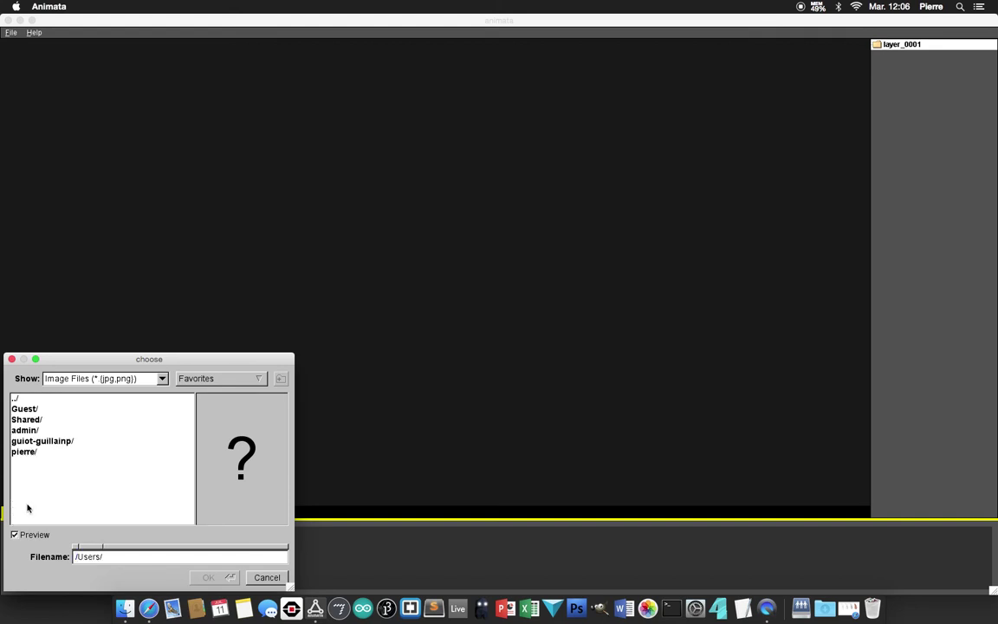
double_click(26, 453)
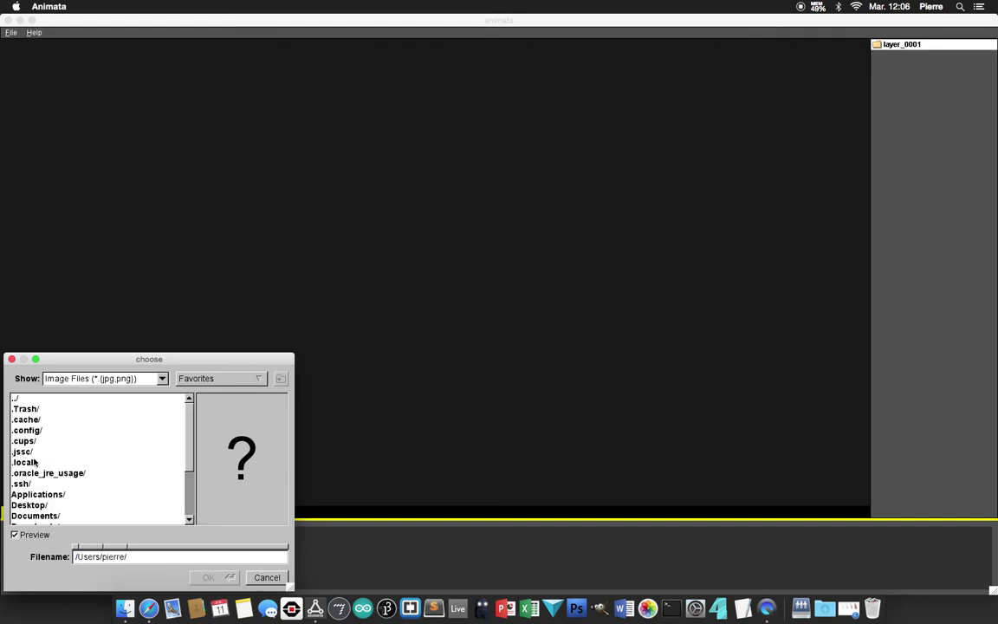
double_click(39, 504)
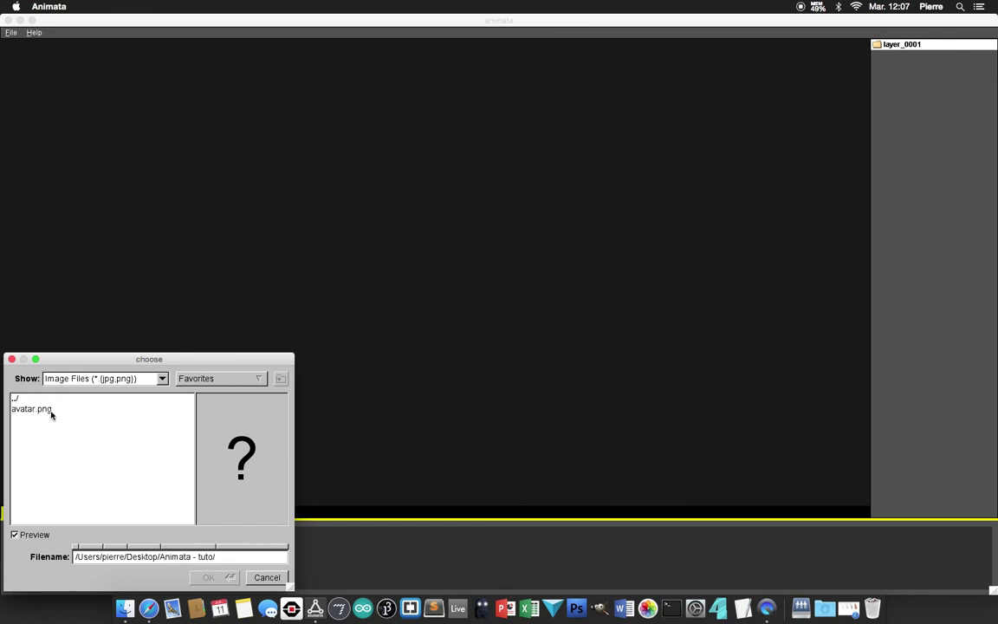
left_click(28, 412)
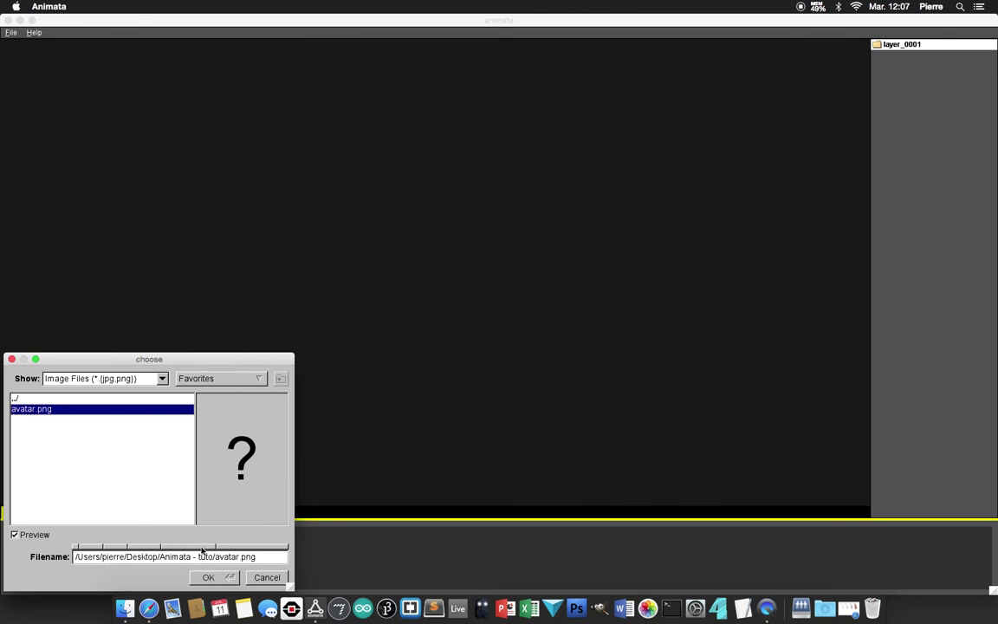
left_click(221, 578)
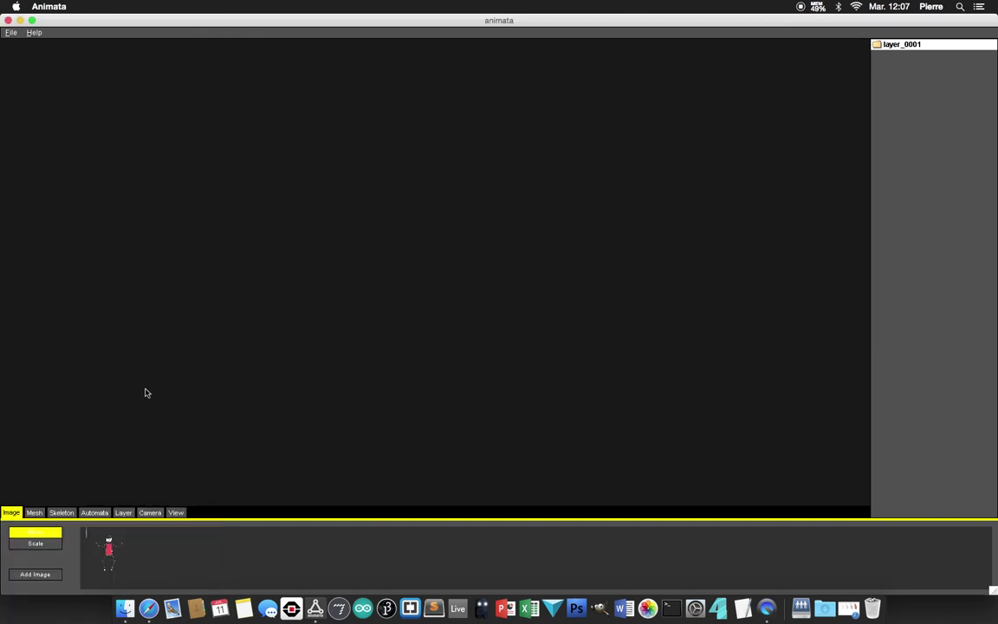
- Place the avatar image on the canvas and move it up so the whole figure fits in view
left_click(108, 548)
left_click_drag(109, 547, 393, 247)
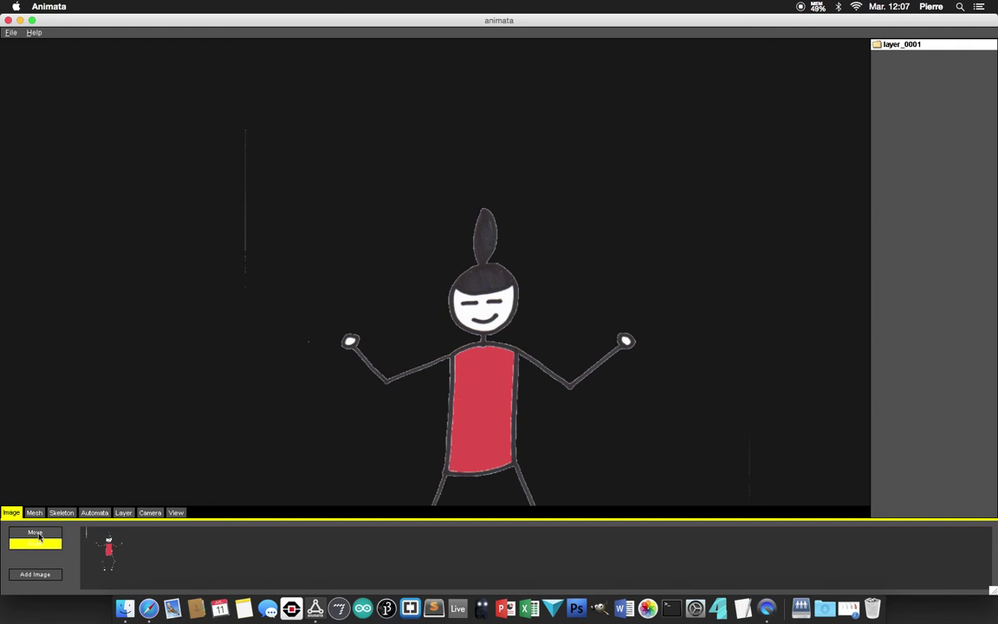
left_click(37, 534)
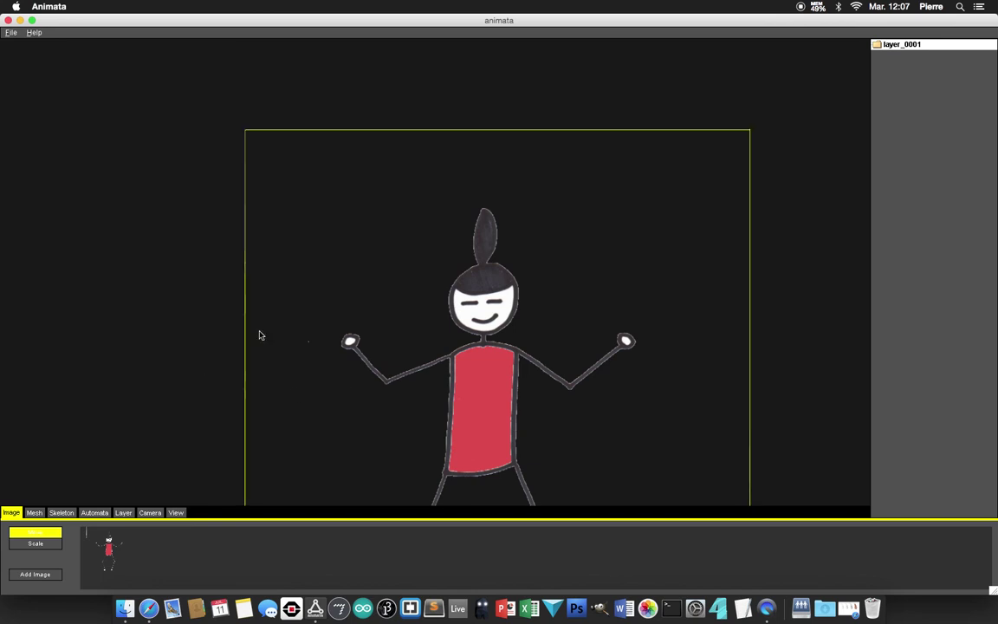
left_click_drag(496, 409, 472, 260)
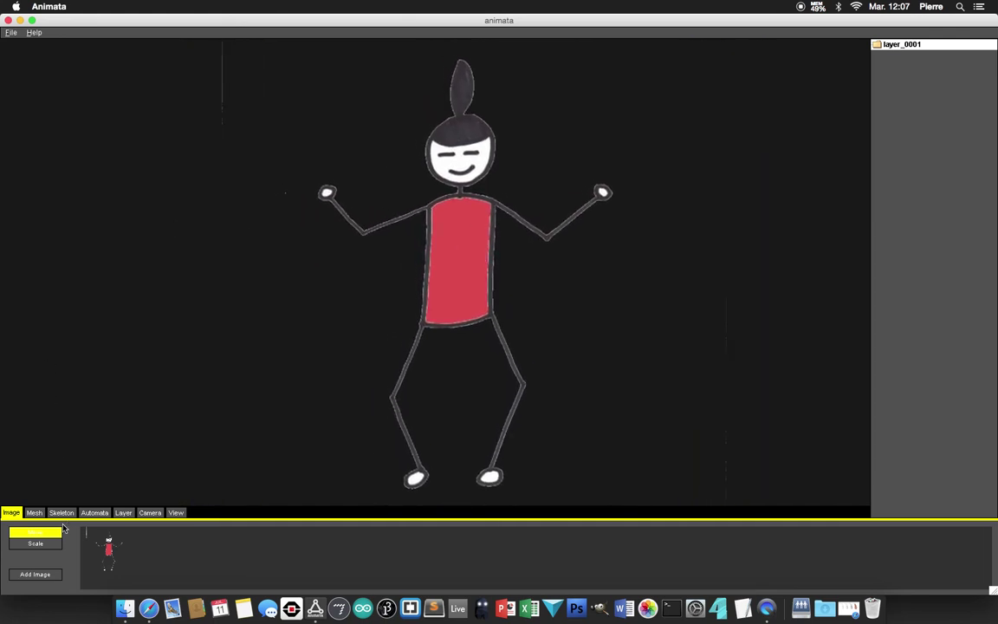
- Scale the avatar image down slightly on the canvas
left_click(37, 544)
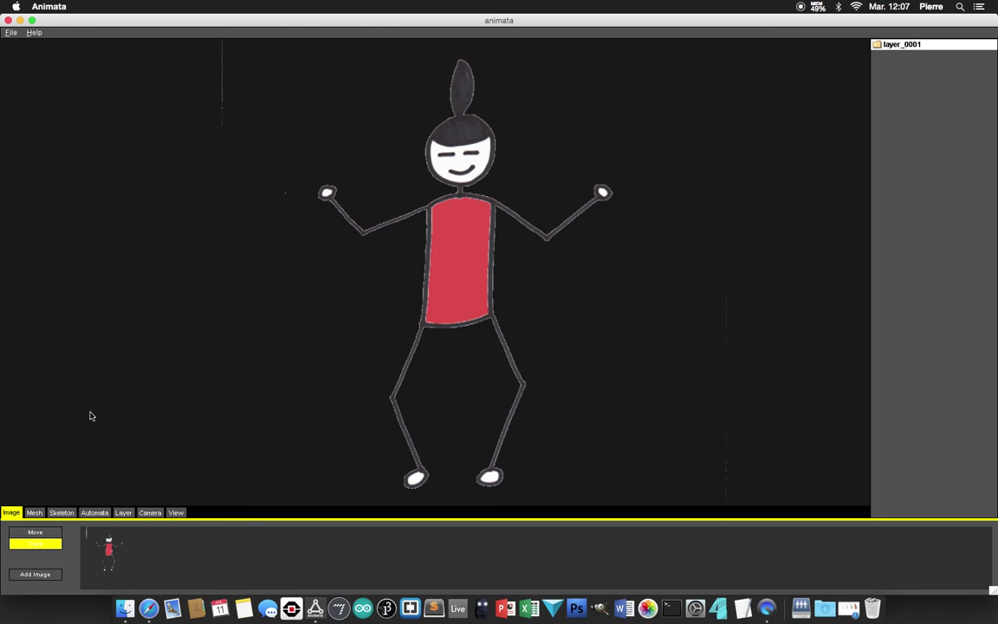
left_click(363, 298)
mouse_move(362, 298)
left_mouse_down()
mouse_move(356, 247)
mouse_move(355, 298)
left_mouse_up()
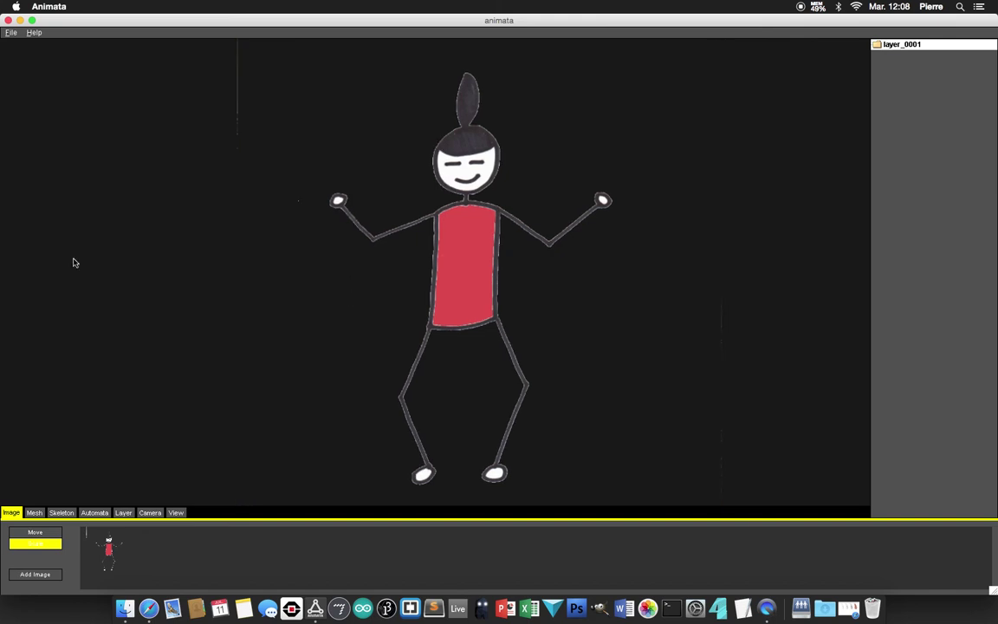